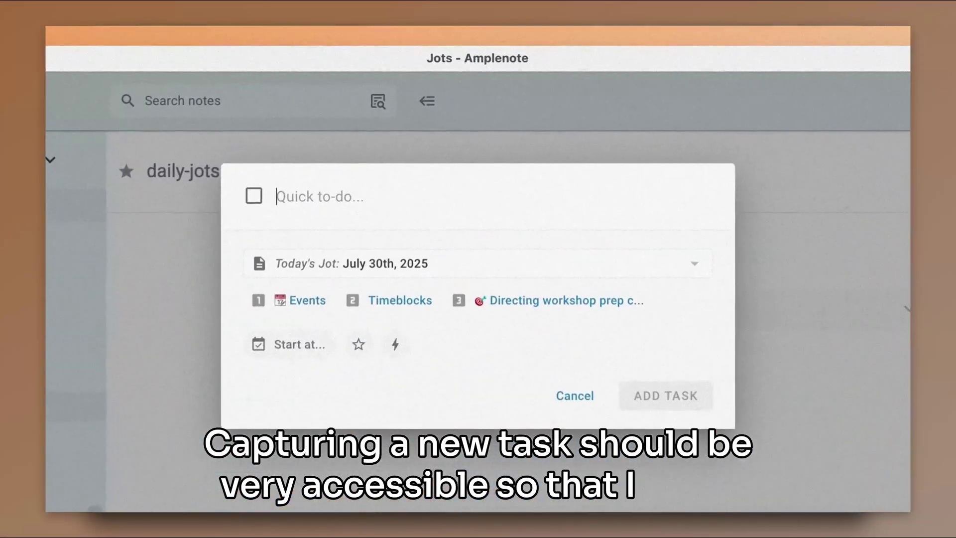
Step: Stop the voice note recording, let it process into transcript and action items, and dismiss the success dialog
{"action": "type", "text": "Buy milk"}
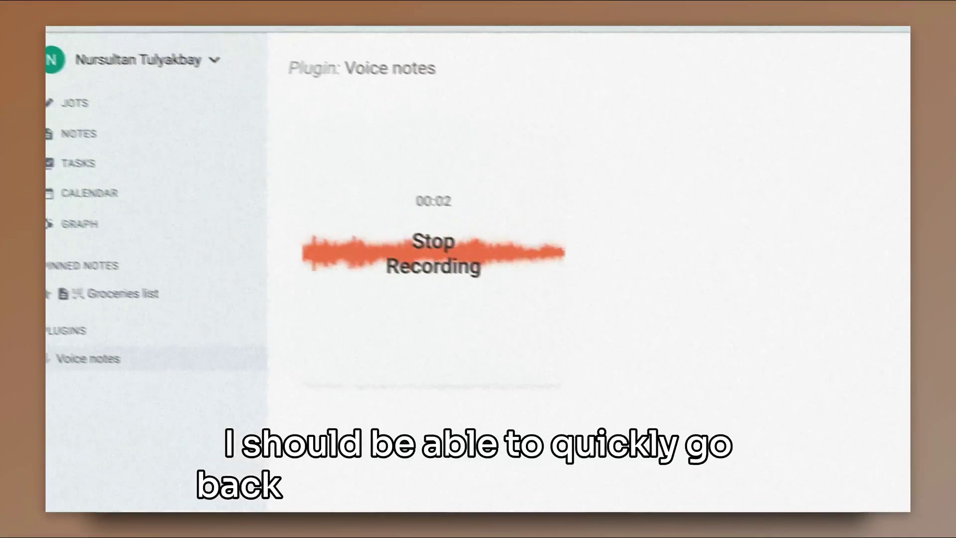
{"action": "left_click", "coordinate": [383, 318]}
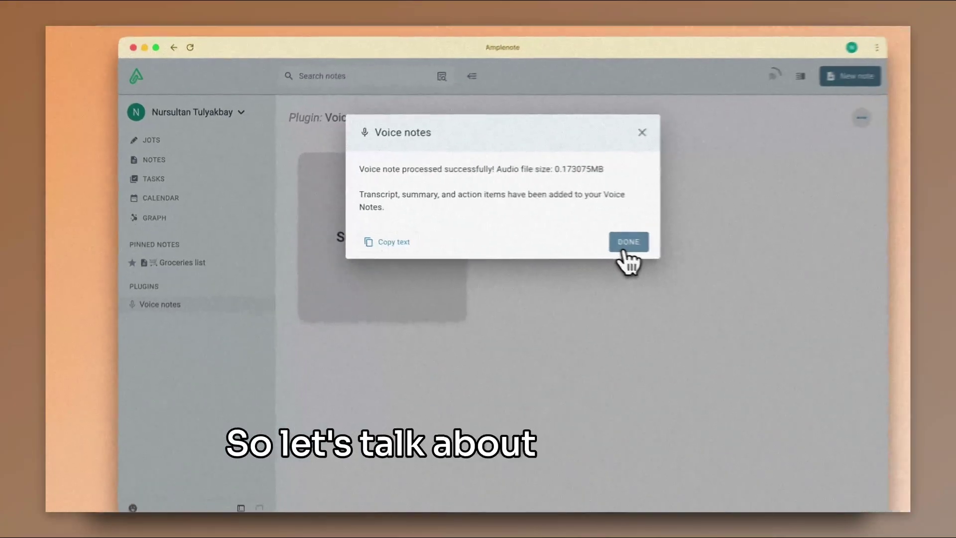
{"action": "left_click", "coordinate": [855, 275]}
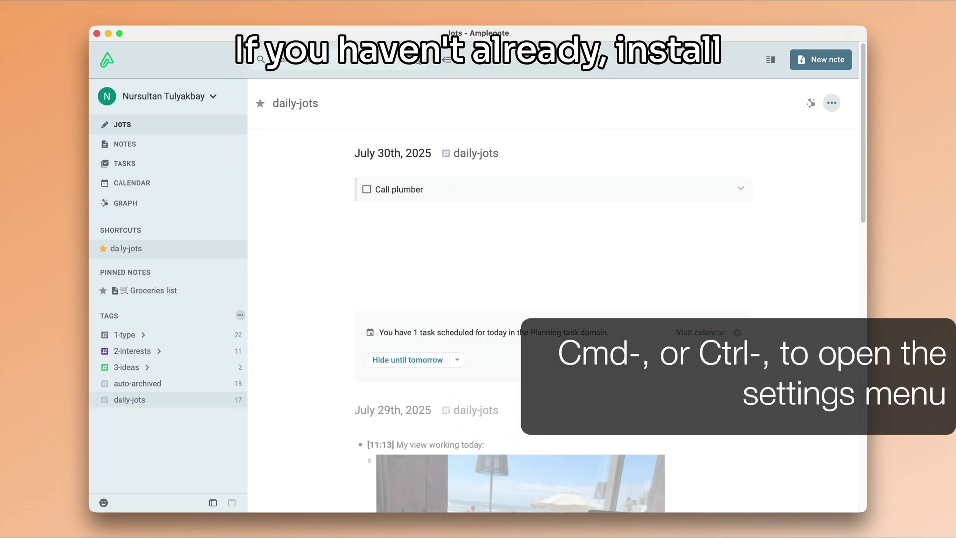
{"action": "key", "text": "super+comma"}
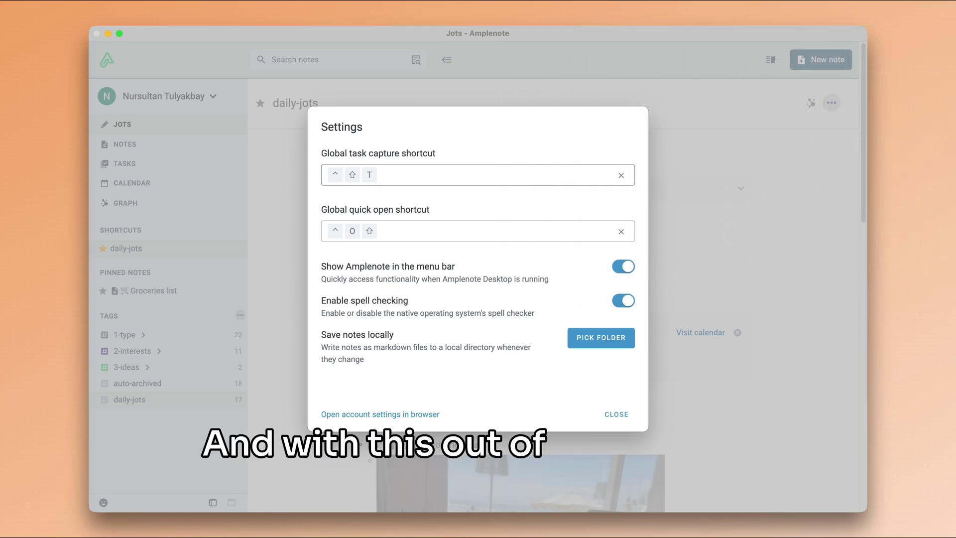
{"action": "left_click", "coordinate": [611, 416]}
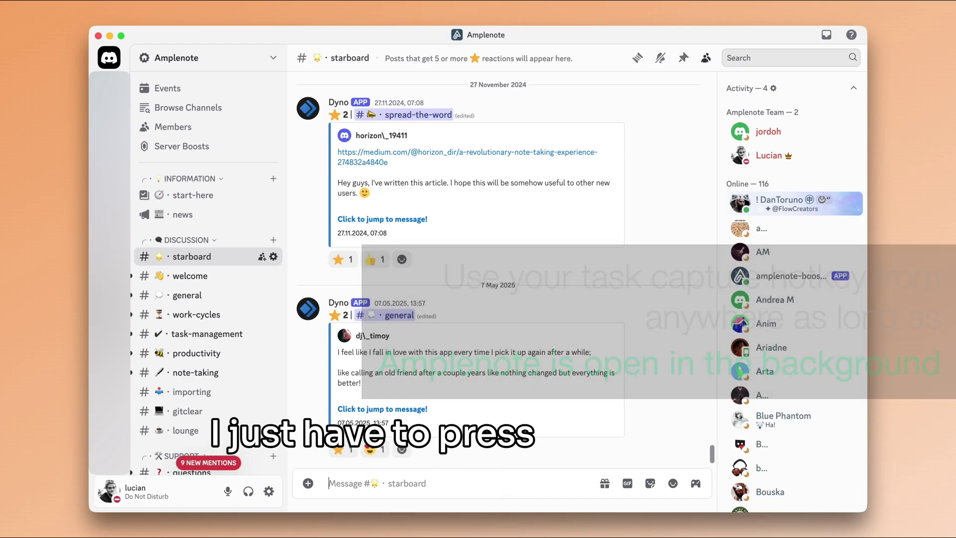
Step: Add a 'Buy milk' task to the July 30th jot via quick to-do, then return to Discord
{"action": "key", "text": "ctrl+shift+t"}
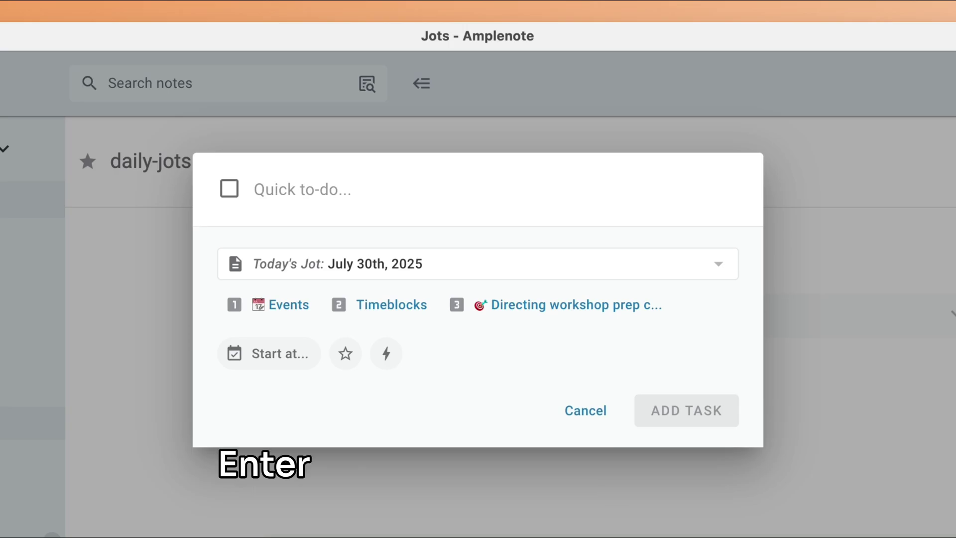
{"action": "type", "text": "Buy mil"}
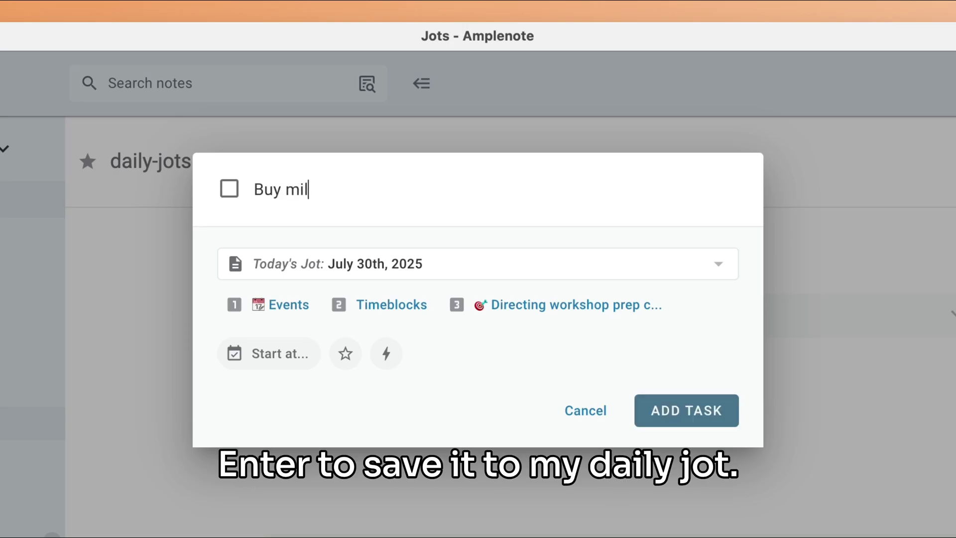
{"action": "type", "text": "k"}
{"action": "key", "text": "Return"}
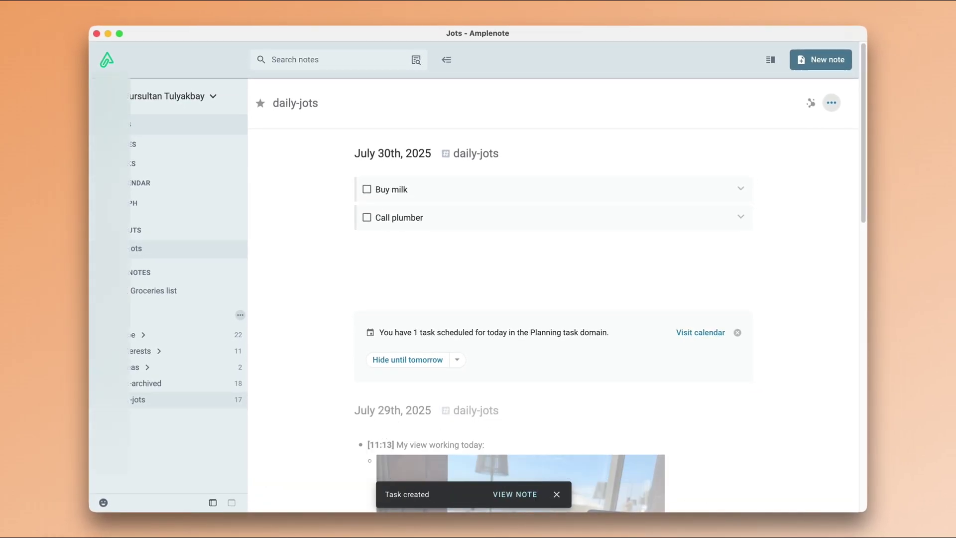
{"action": "key", "text": "super+Tab"}
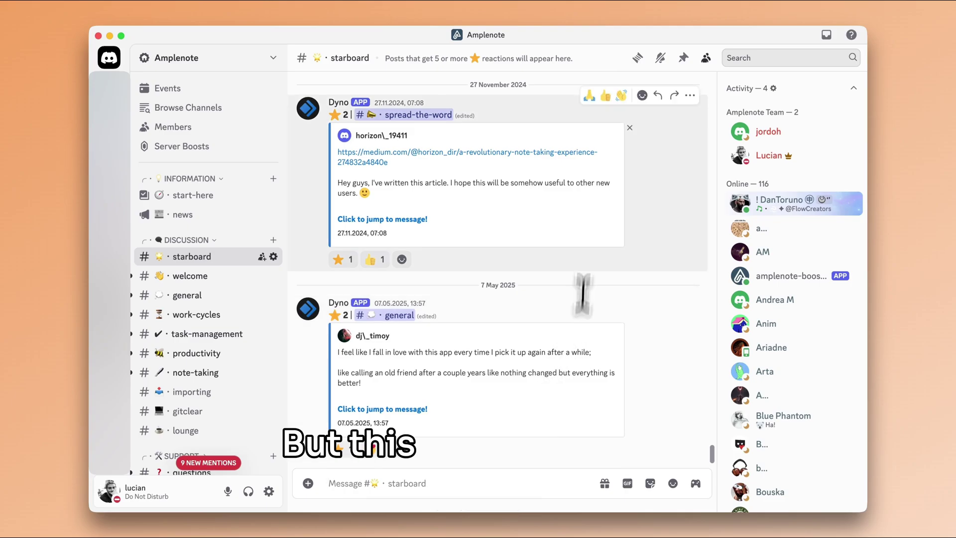
Step: From Discord, reopen Amplenote's quick to-do dialog for today's July 30, 2025 jot
{"action": "mouse_move", "coordinate": [518, 300]}
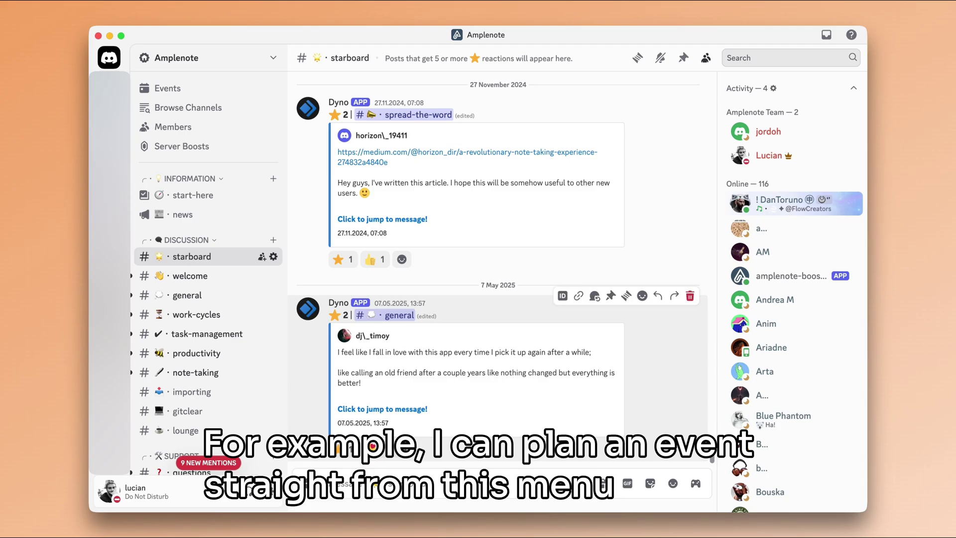
{"action": "key", "text": "ctrl+shift+t"}
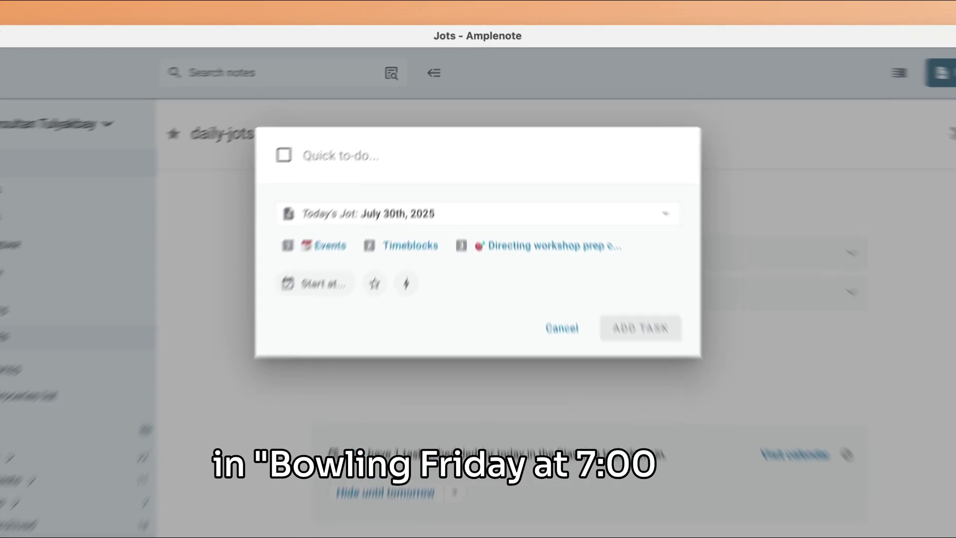
Step: Add a 'Bowling' task starting Friday Aug 1 at 7:00PM to the Events note and view it on the calendar
{"action": "type", "text": "Bowling"}
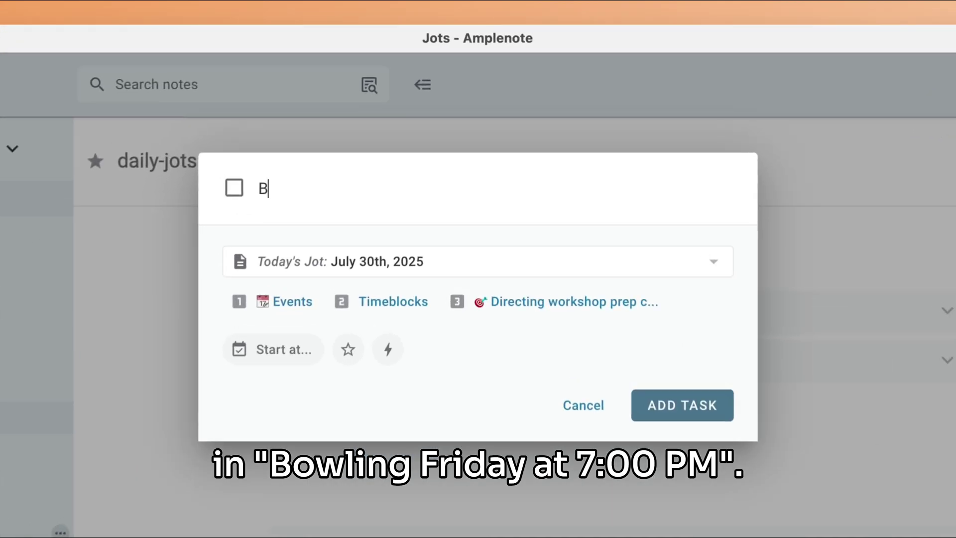
{"action": "type", "text": " friday at 7pm"}
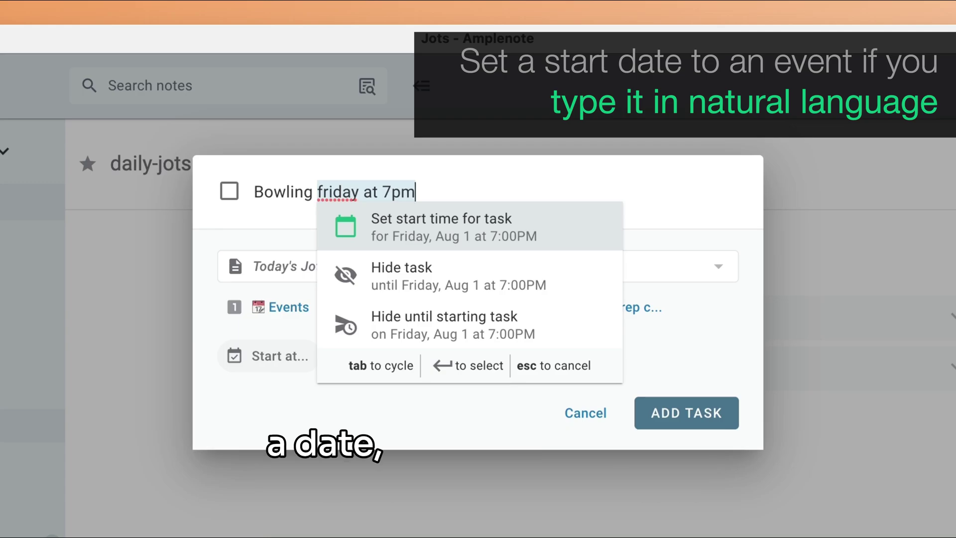
{"action": "key", "text": "Return"}
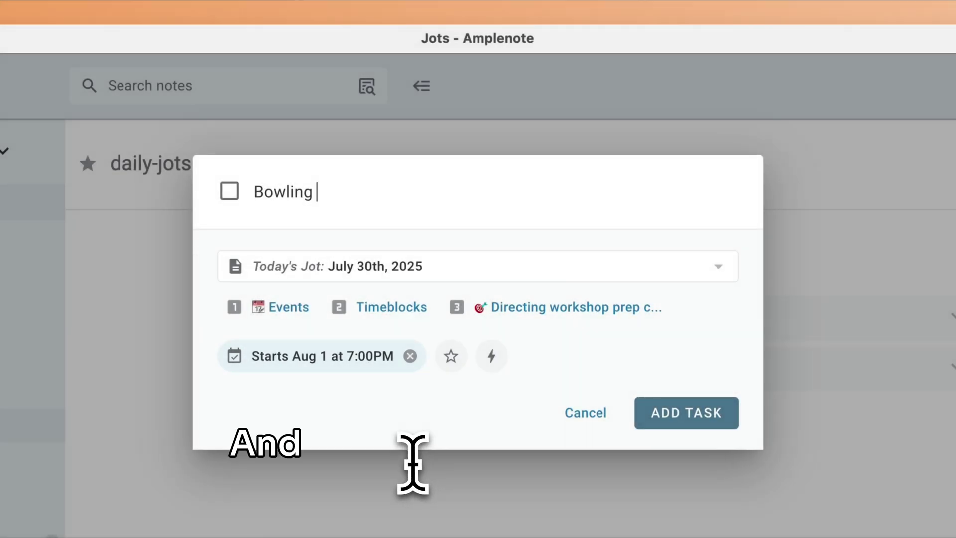
{"action": "key", "text": "ctrl+1"}
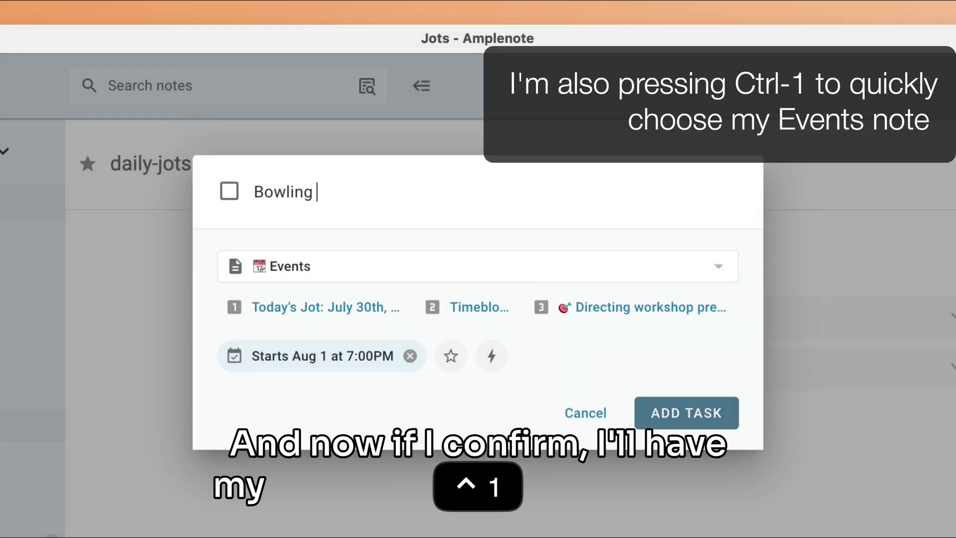
{"action": "left_click", "coordinate": [689, 416]}
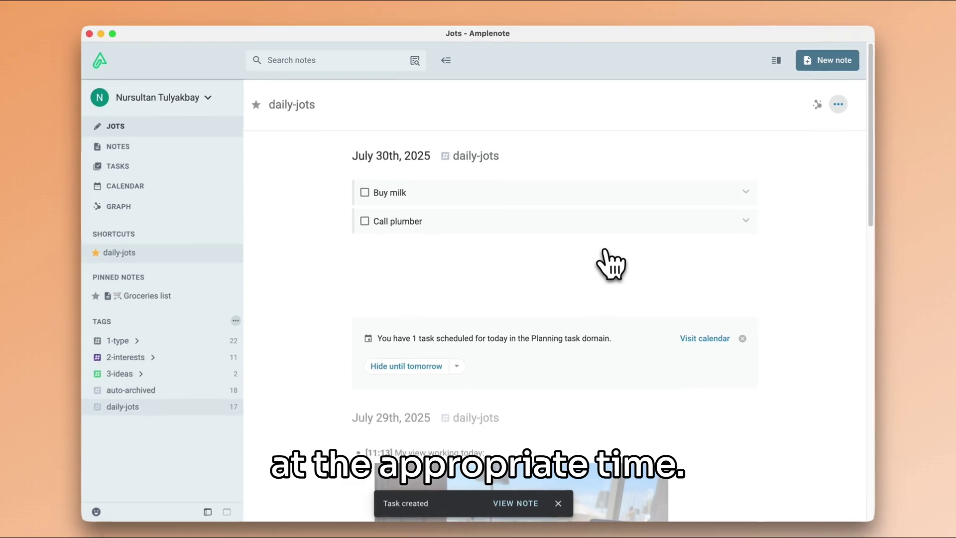
{"action": "left_click", "coordinate": [178, 186]}
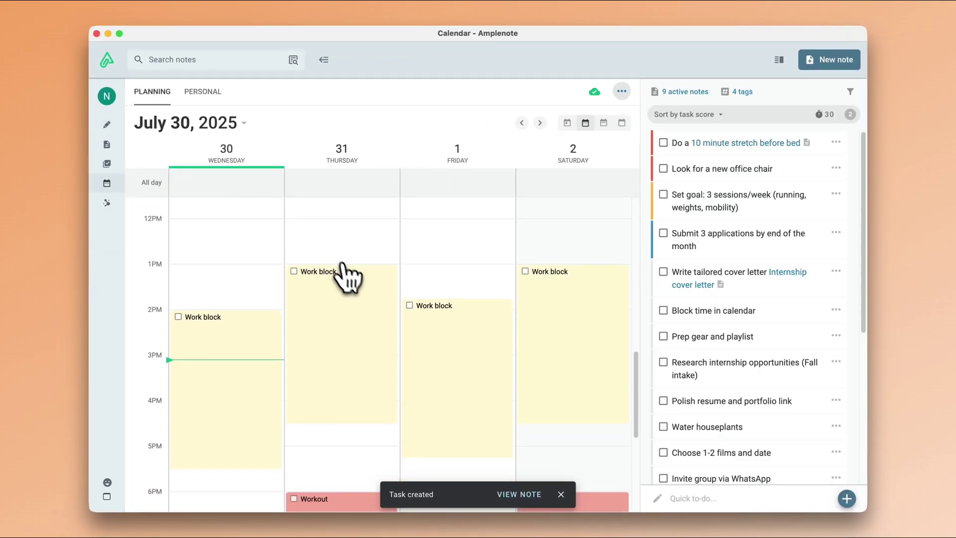
{"action": "scroll", "coordinate": [372, 339], "scroll_direction": "down", "scroll_amount": 4}
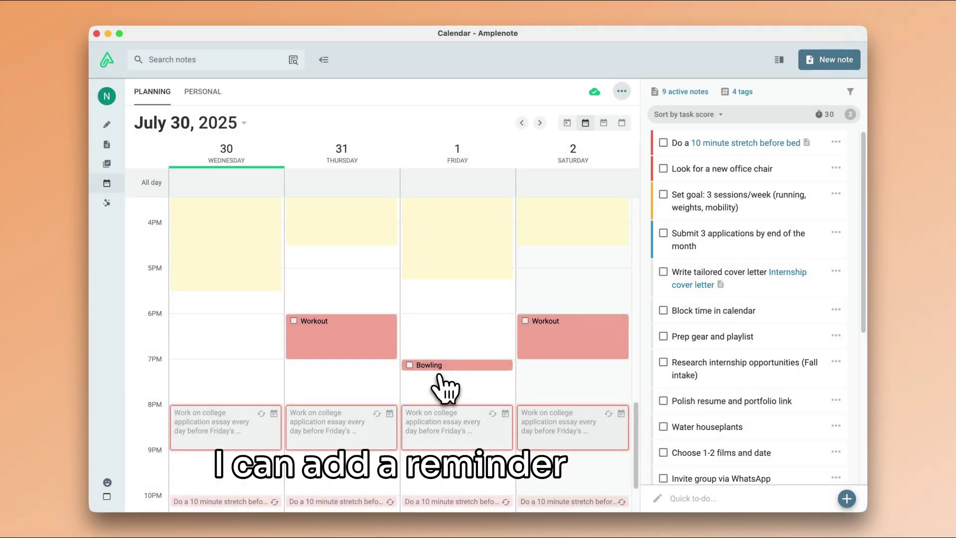
Step: Add a 'take out recyclables' task starting in 3 hours (Jul 30, 6:05PM) with a reminder
{"action": "key", "text": "ctrl+shift+t"}
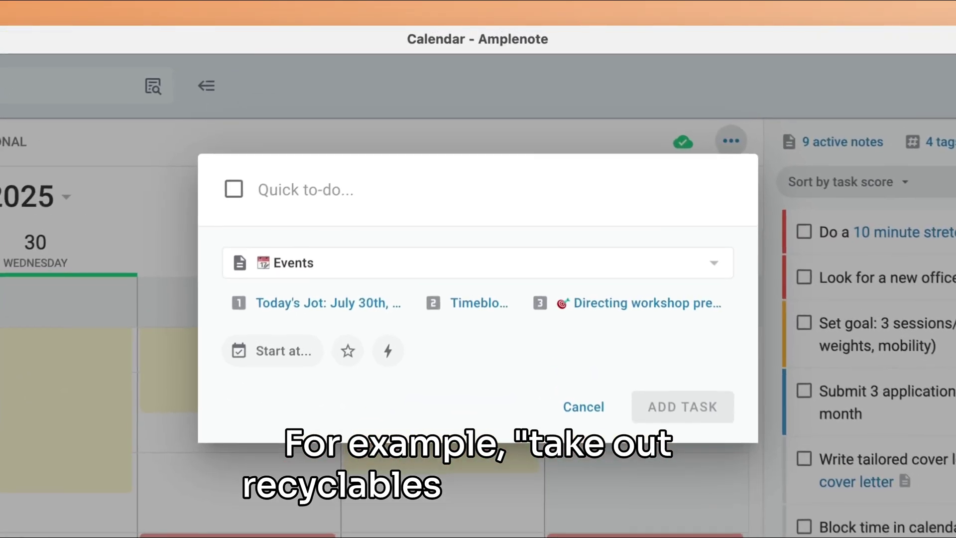
{"action": "type", "text": "take out recyclables"}
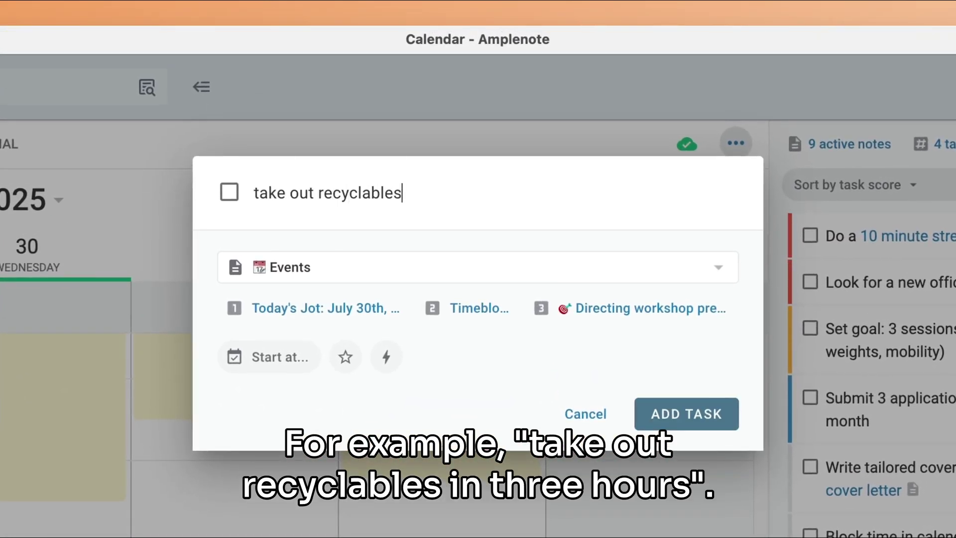
{"action": "type", "text": " in 3 hours"}
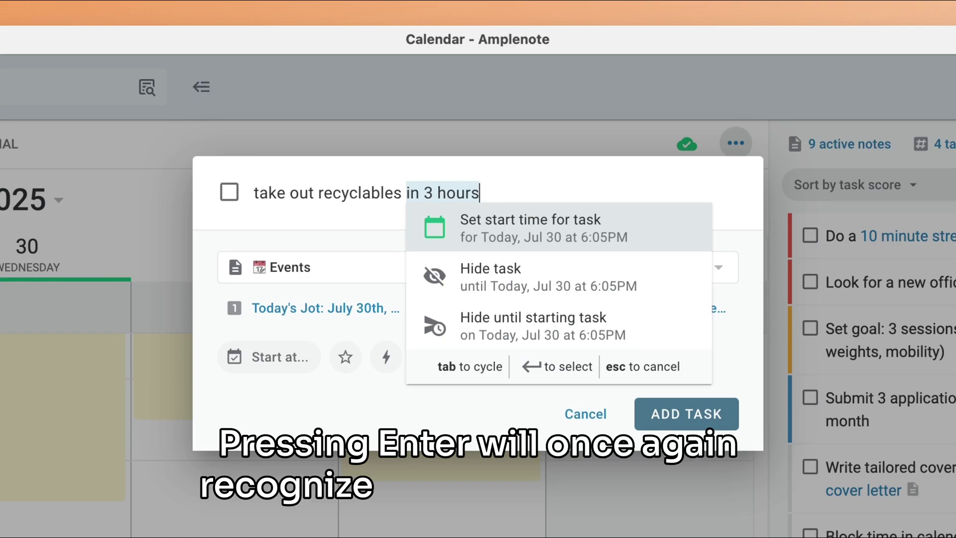
{"action": "key", "text": "Return"}
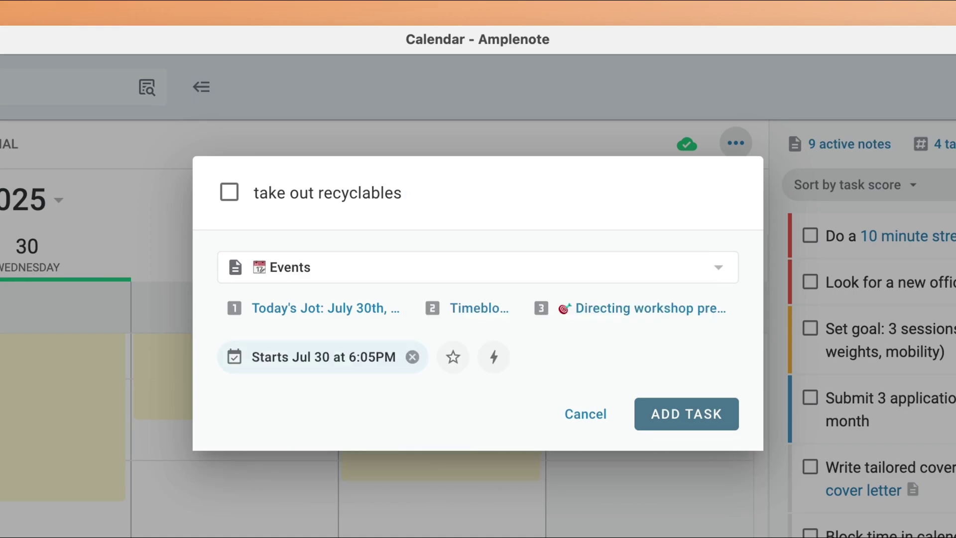
{"action": "type", "text": "/rem"}
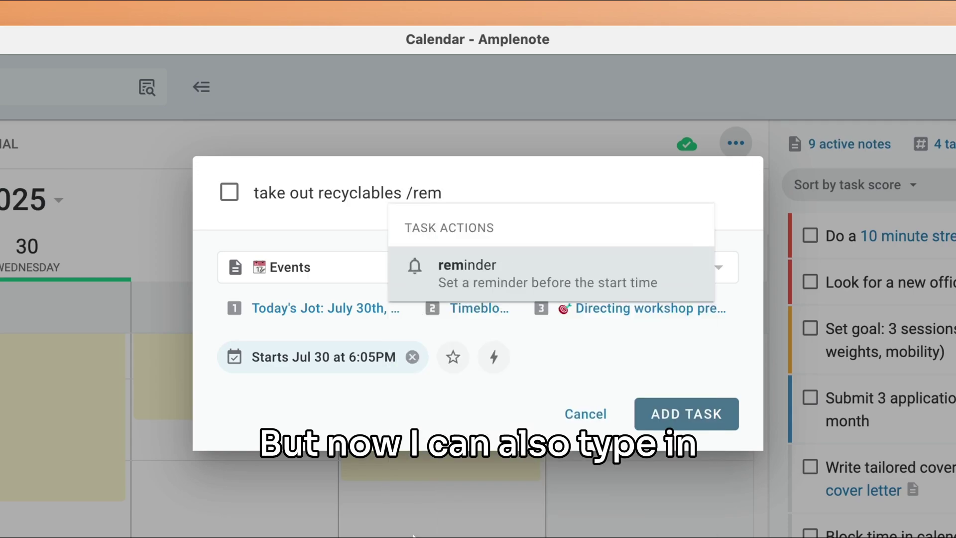
{"action": "key", "text": "Return"}
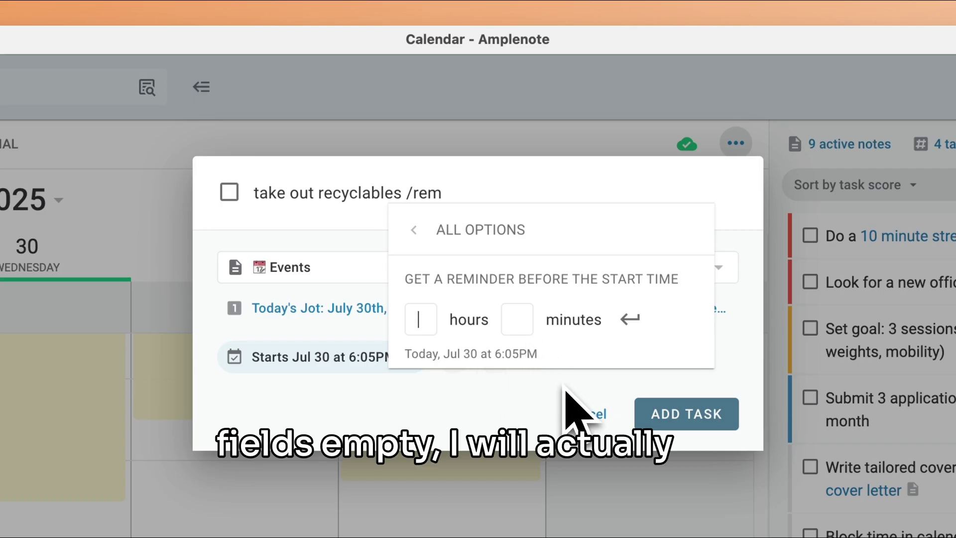
{"action": "key", "text": "Return"}
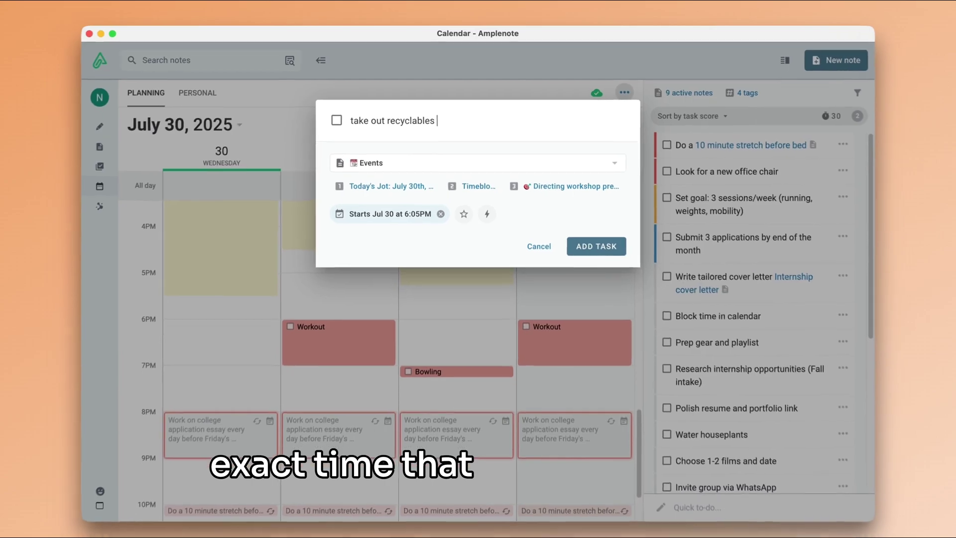
{"action": "key", "text": "Return"}
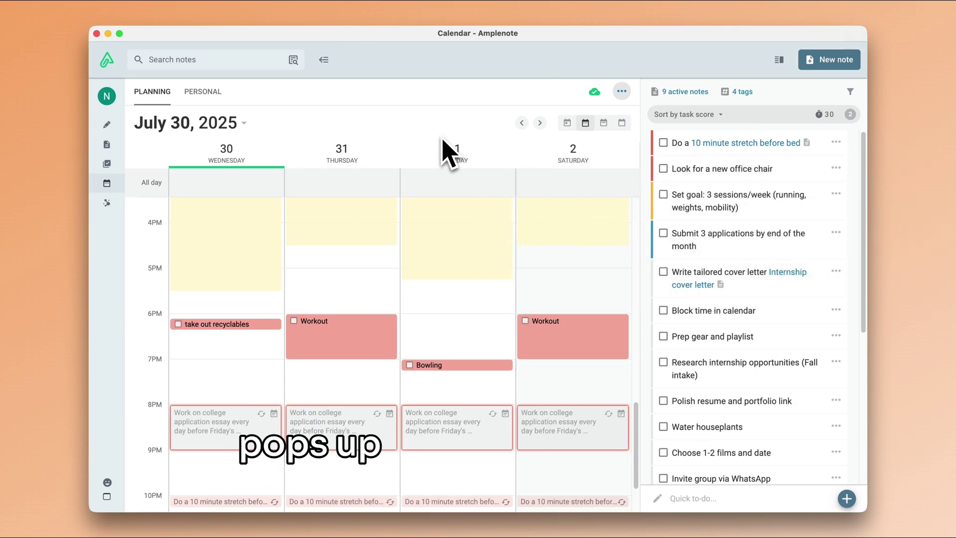
Step: Show the Quick Open list of recently opened notes over the calendar
{"action": "key", "text": "ctrl+shift+o"}
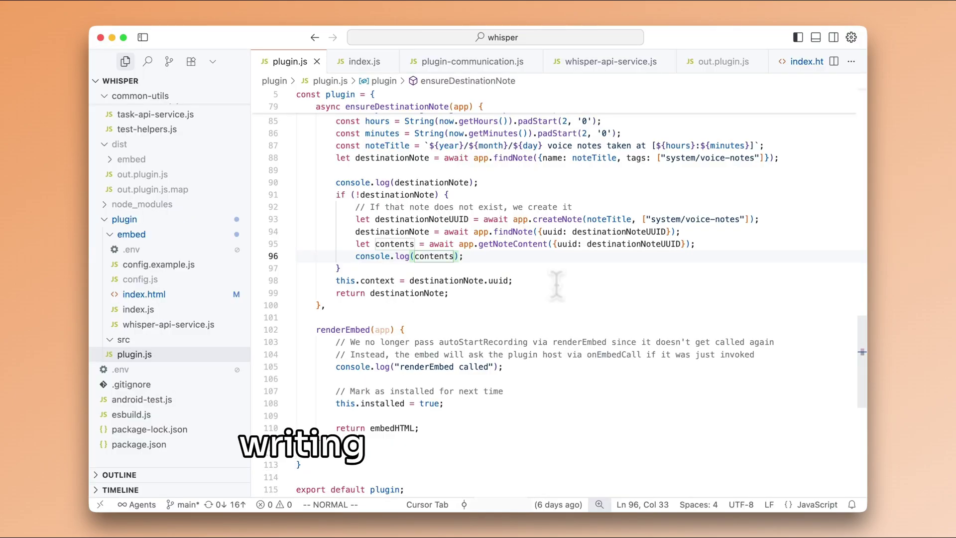
Step: Jump from the code editor to the 'Plugin API Reference Documentation' note by searching 'api'
{"action": "key", "text": "ctrl+shift+o"}
{"action": "type", "text": "api"}
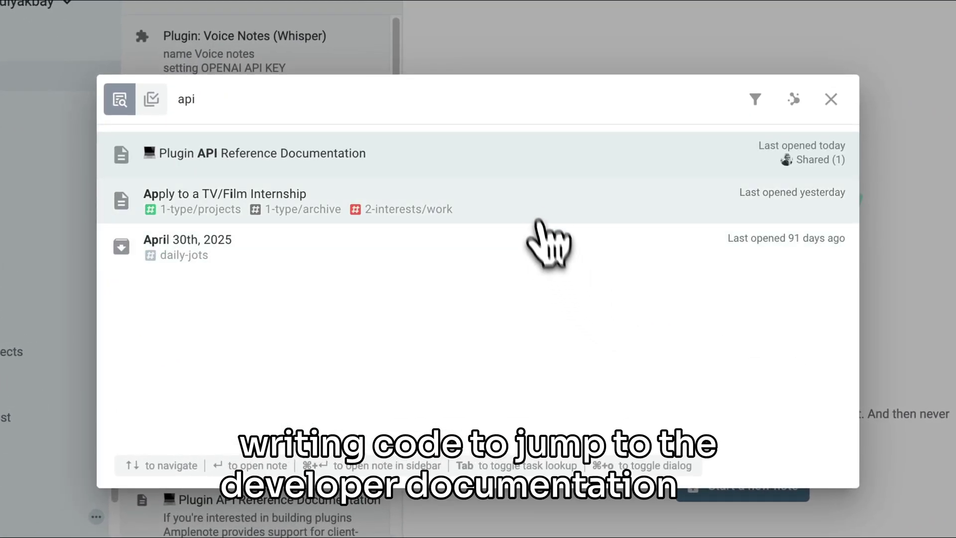
{"action": "left_click", "coordinate": [537, 164]}
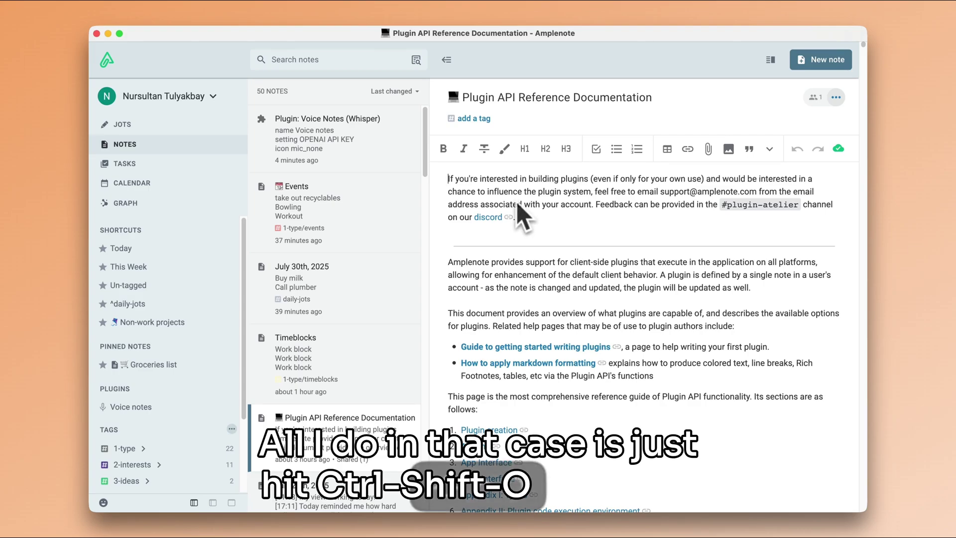
Step: Jump to the Calendar by searching 'cale', scroll the July 30 grid, then return to VS Code
{"action": "key", "text": "ctrl+shift+o"}
{"action": "type", "text": "cale"}
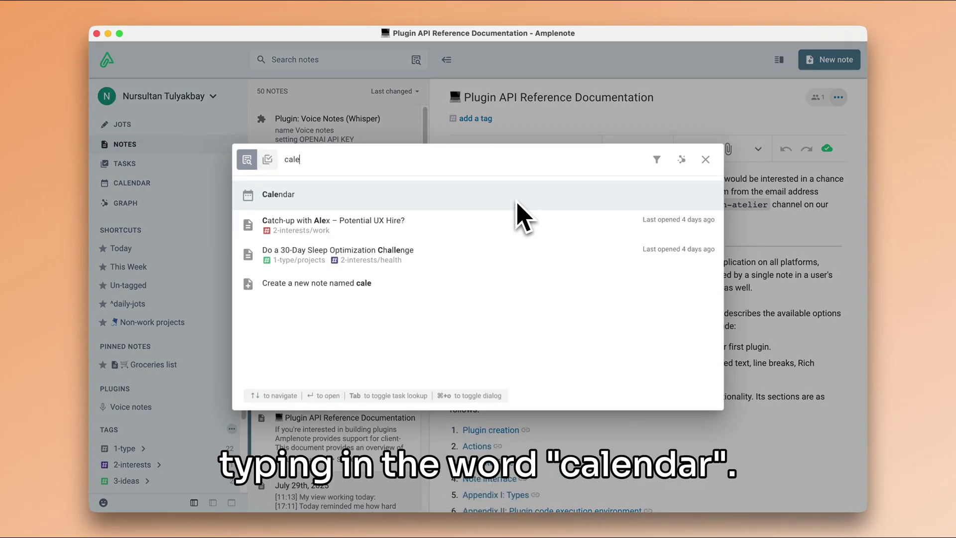
{"action": "key", "text": "Return"}
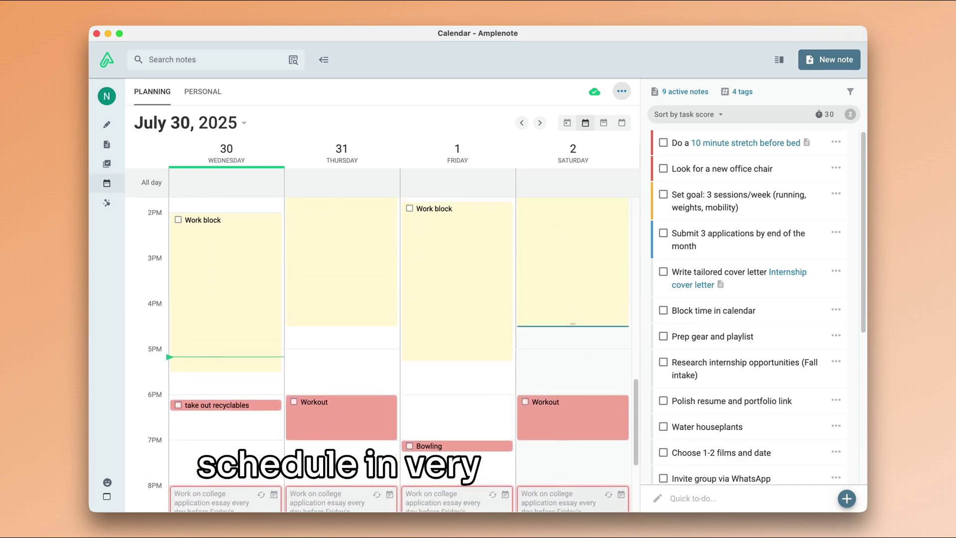
{"action": "scroll", "coordinate": [523, 341], "scroll_direction": "down", "scroll_amount": 1}
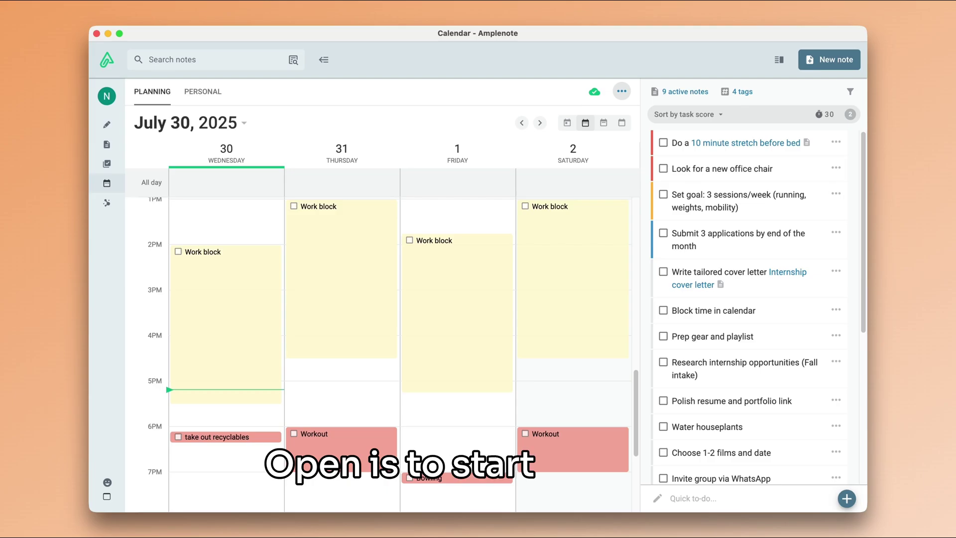
{"action": "key", "text": "super+Tab"}
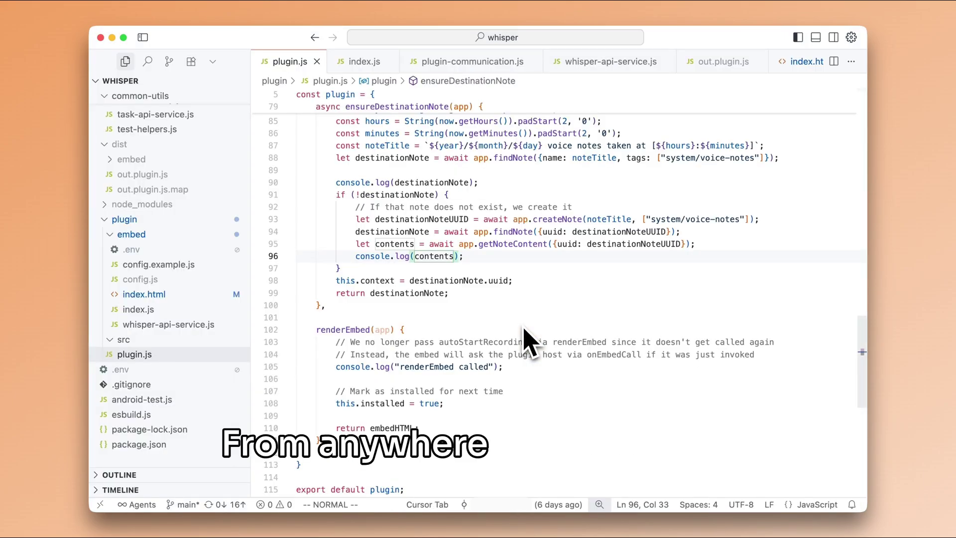
Step: Launch the 'Plugin: Voice notes' recorder by searching 'voice', record a short note, and stop it for processing
{"action": "key", "text": "ctrl+shift+o"}
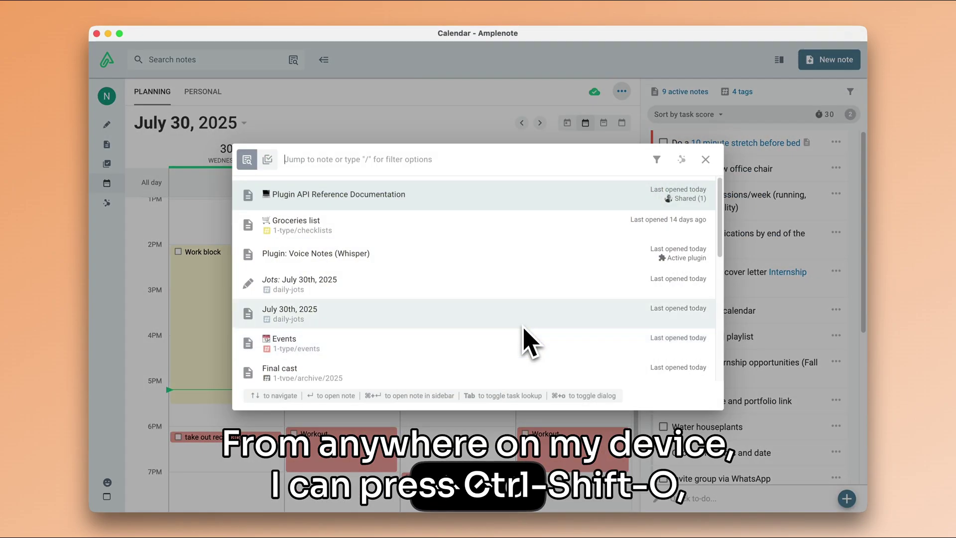
{"action": "type", "text": "voice"}
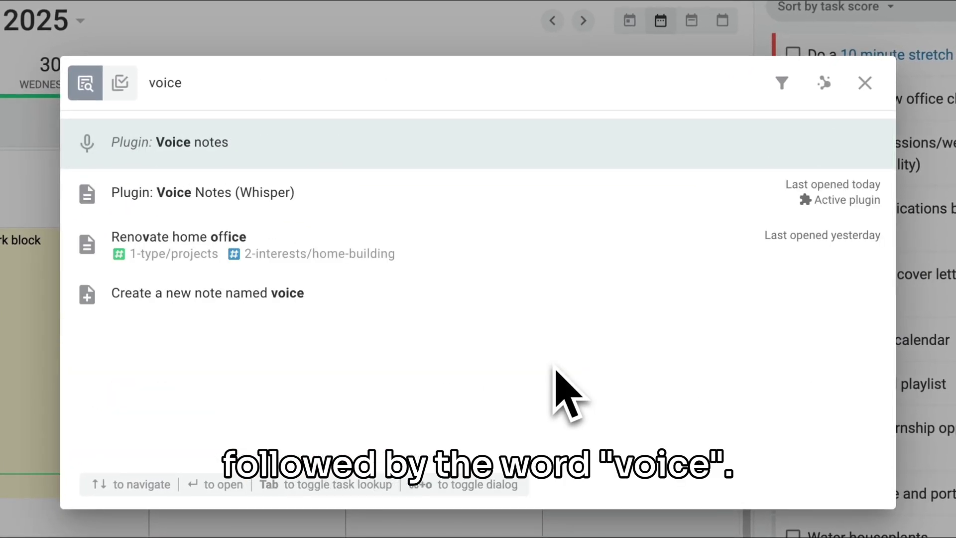
{"action": "key", "text": "Return"}
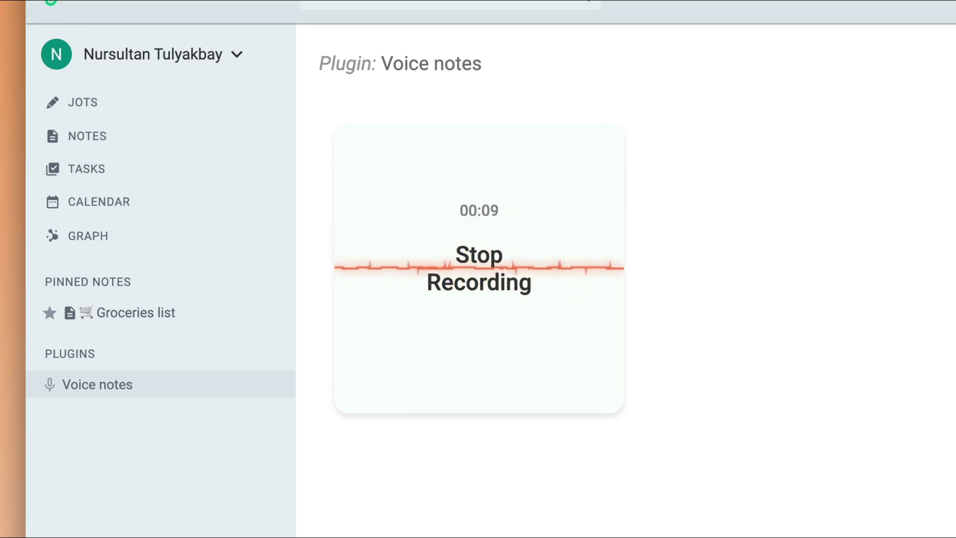
{"action": "left_click", "coordinate": [576, 367]}
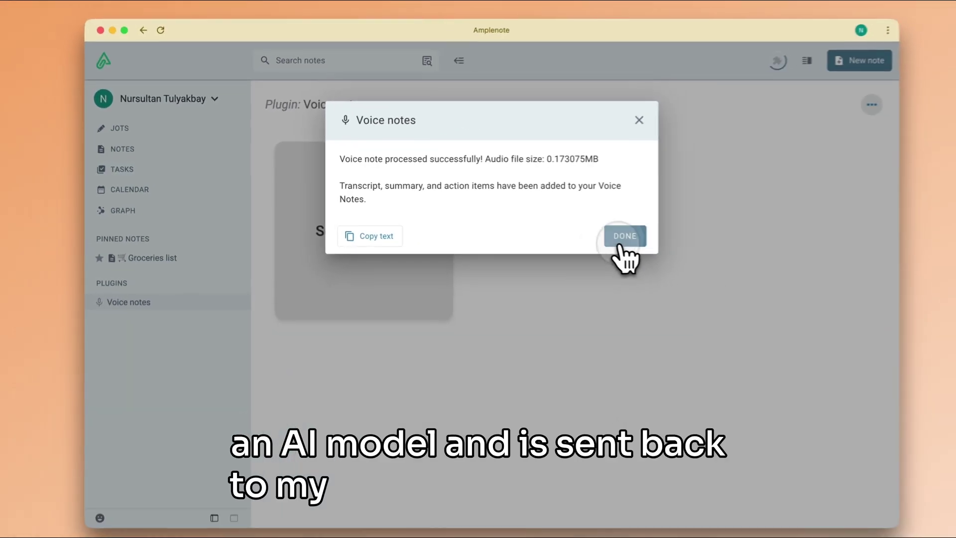
Step: Dismiss the confirmation and open the '2025/07/30 voice notes taken at [17:23]' note from Notes
{"action": "left_click", "coordinate": [903, 277]}
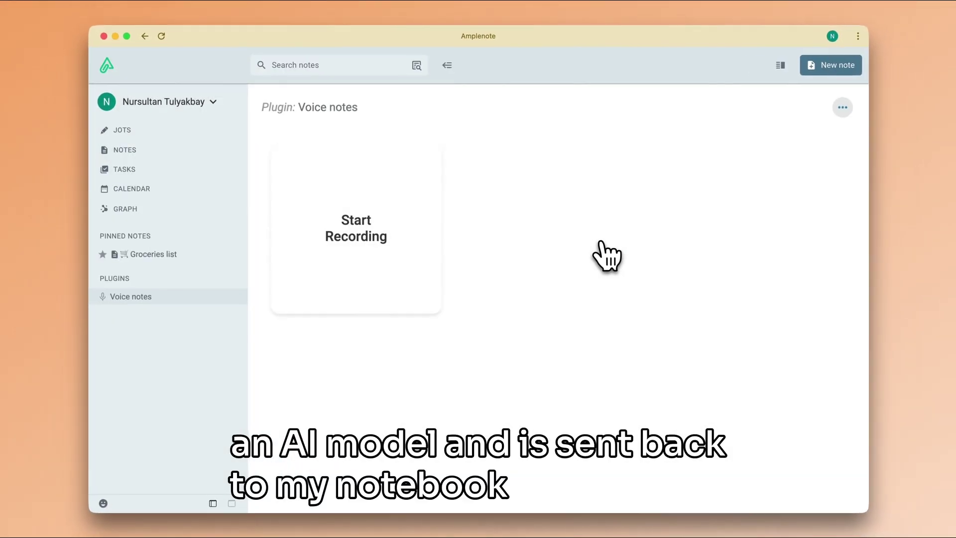
{"action": "left_click", "coordinate": [205, 150]}
{"action": "left_click", "coordinate": [399, 180]}
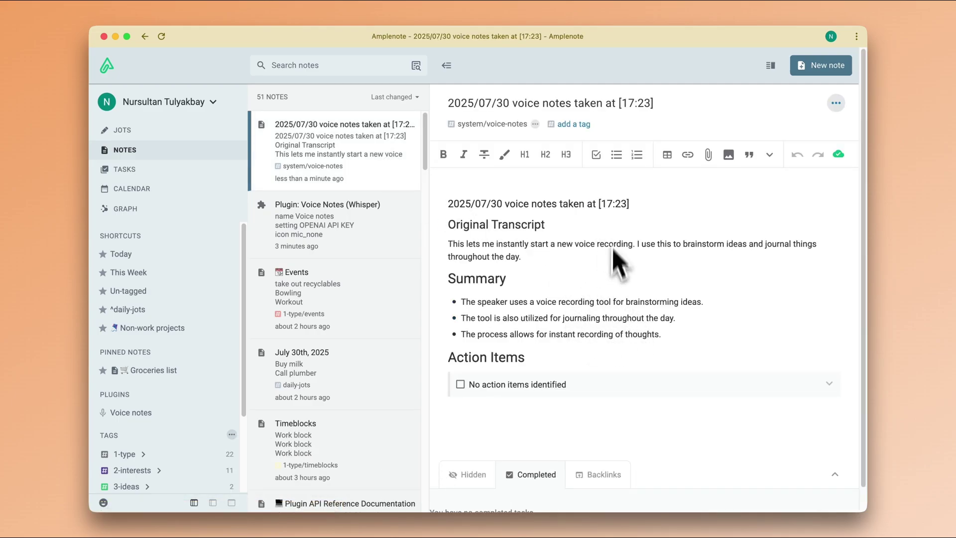
{"action": "type", "text": "/"}
{"action": "type", "text": "voice"}
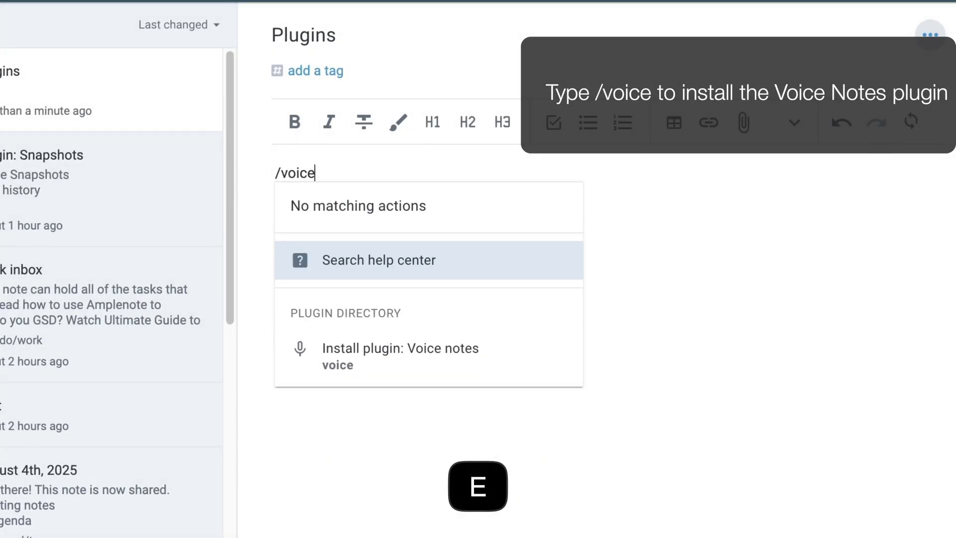
{"action": "key", "text": "Down"}
{"action": "key", "text": "Down"}
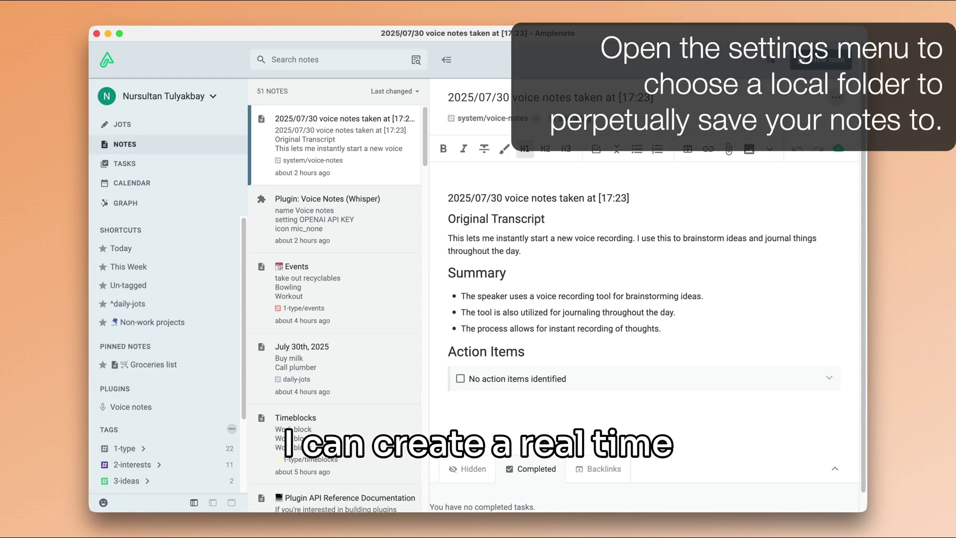
Step: Save notes locally as markdown files to the amplenotes folder in Downloads
{"action": "key", "text": "super+comma"}
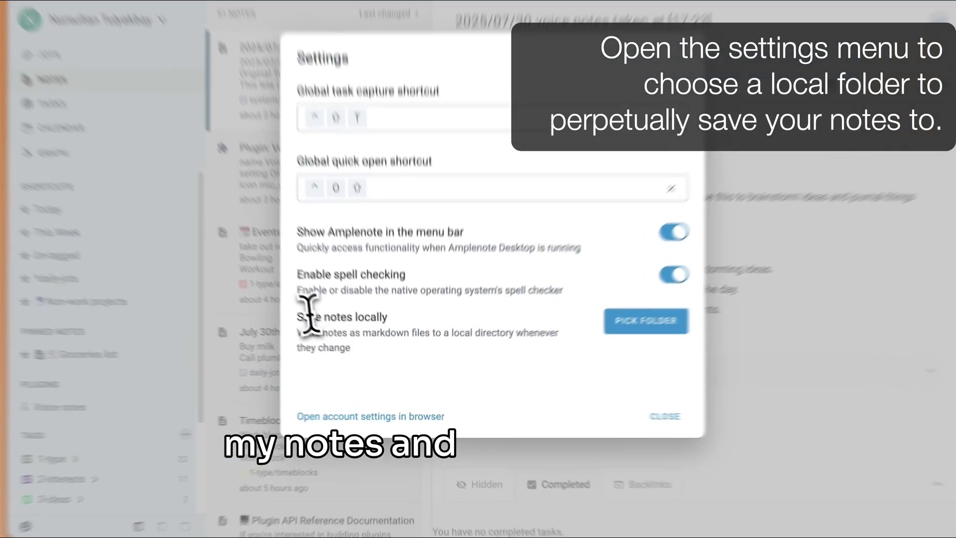
{"action": "left_click_drag", "start_coordinate": [325, 335], "coordinate": [428, 363]}
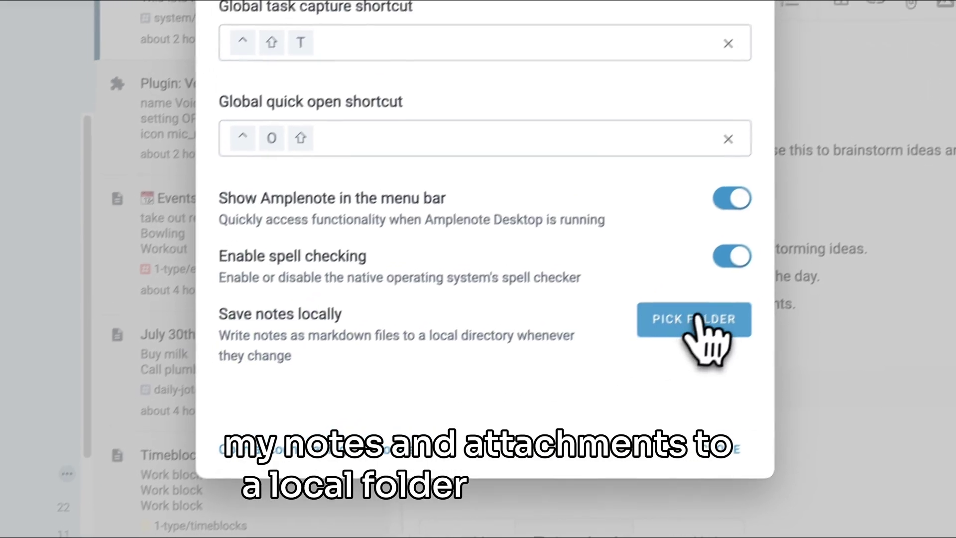
{"action": "left_click", "coordinate": [697, 321]}
{"action": "left_click", "coordinate": [813, 393]}
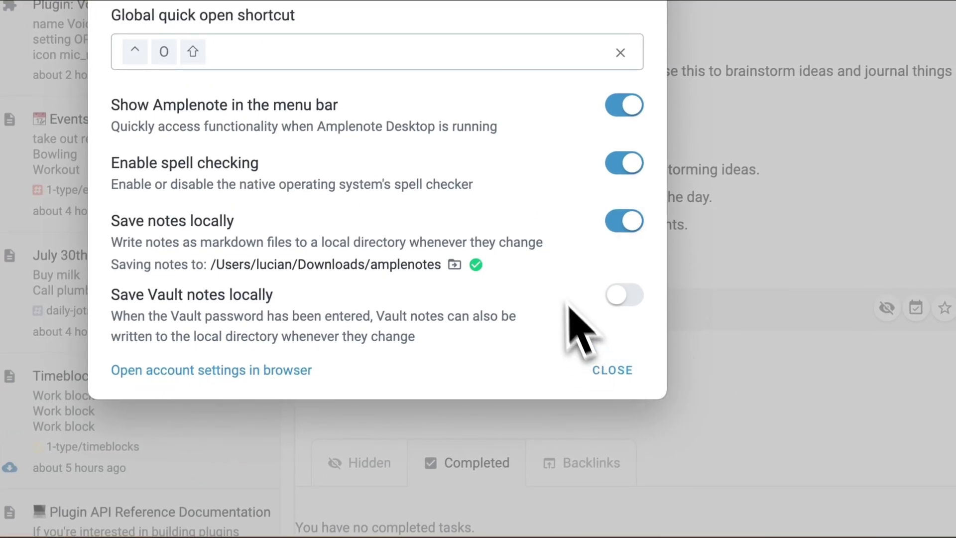
{"action": "key", "text": "super+s"}
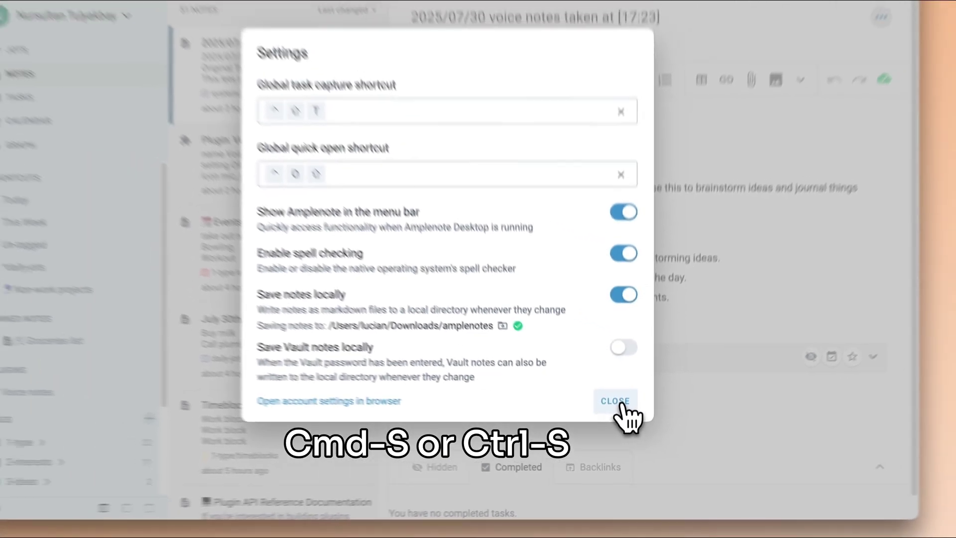
{"action": "left_click", "coordinate": [615, 370]}
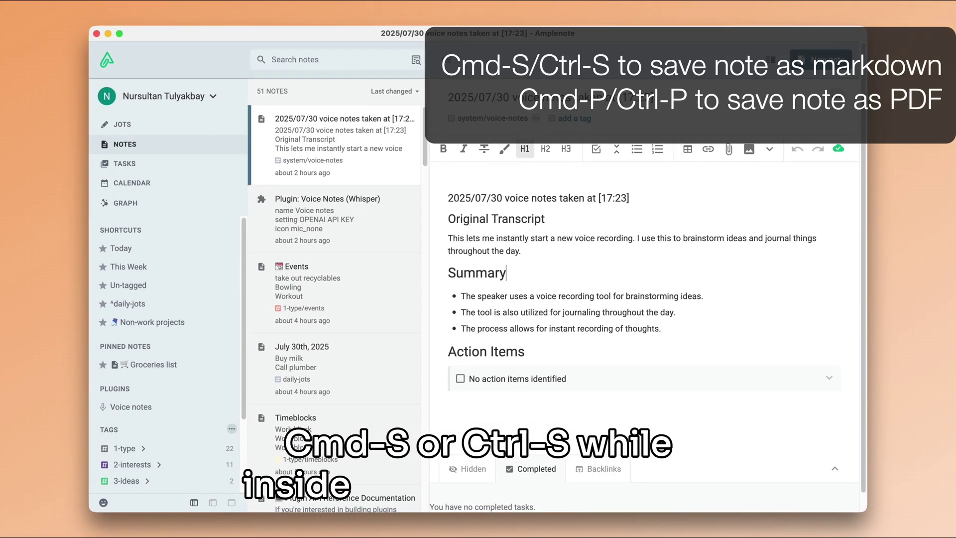
Step: Save the voice note as a Markdown file and as a PDF
{"action": "key", "text": "super+s"}
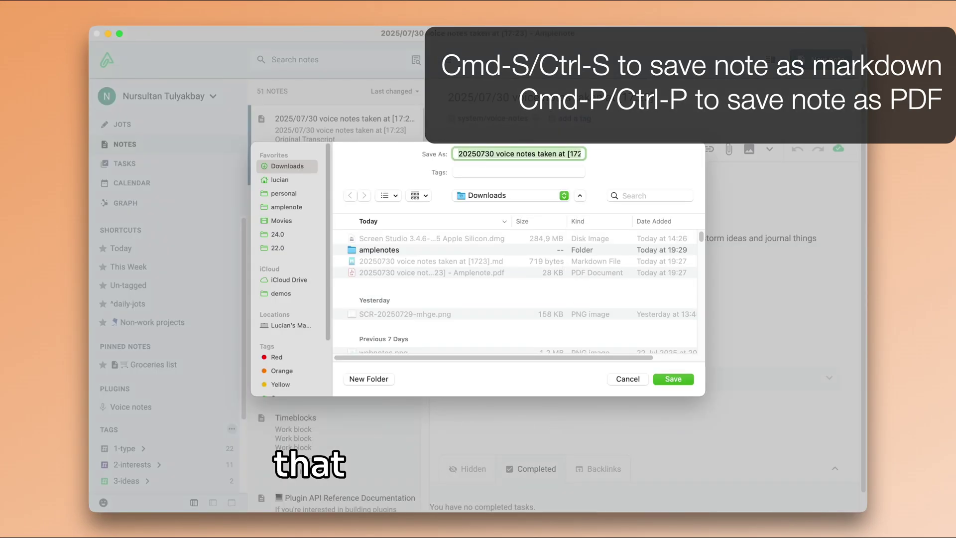
{"action": "left_click", "coordinate": [673, 379]}
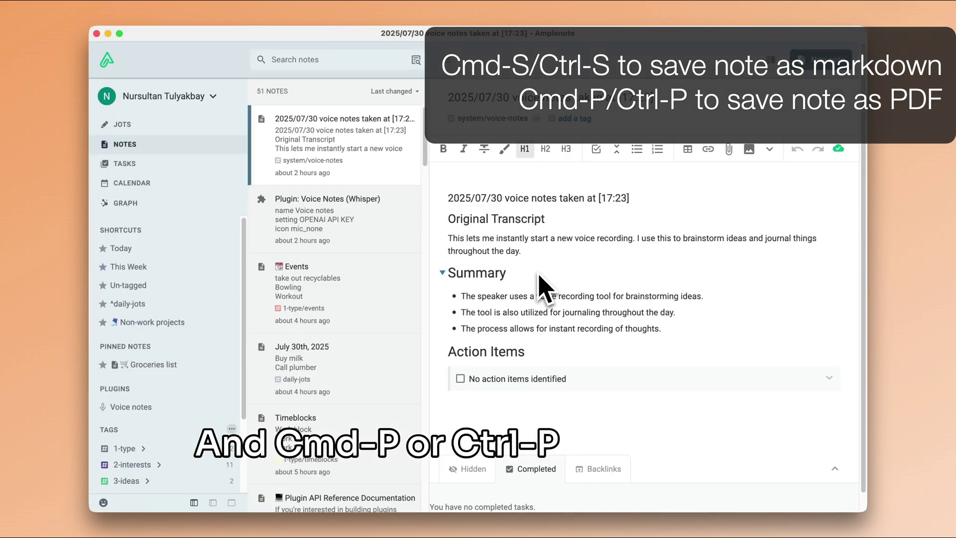
{"action": "key", "text": "super+p"}
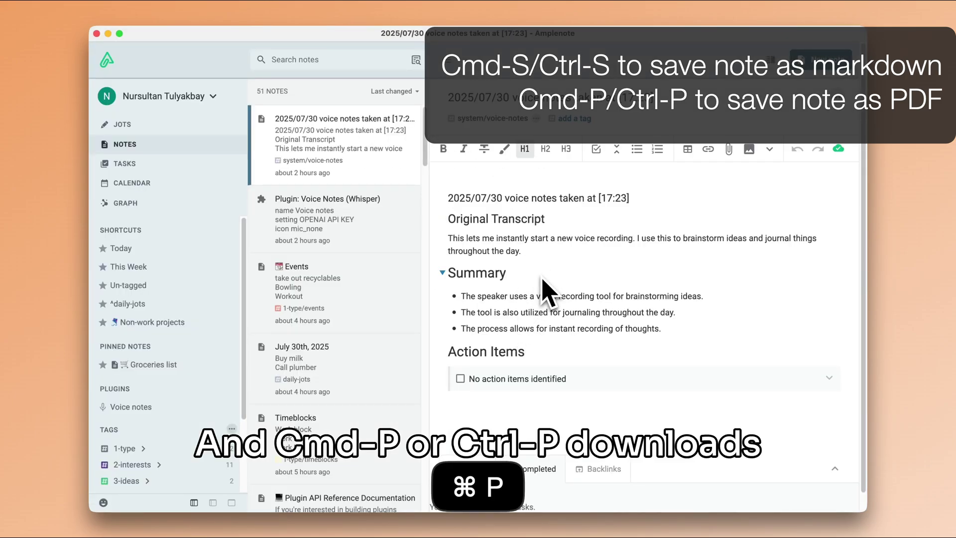
{"action": "left_click", "coordinate": [659, 382]}
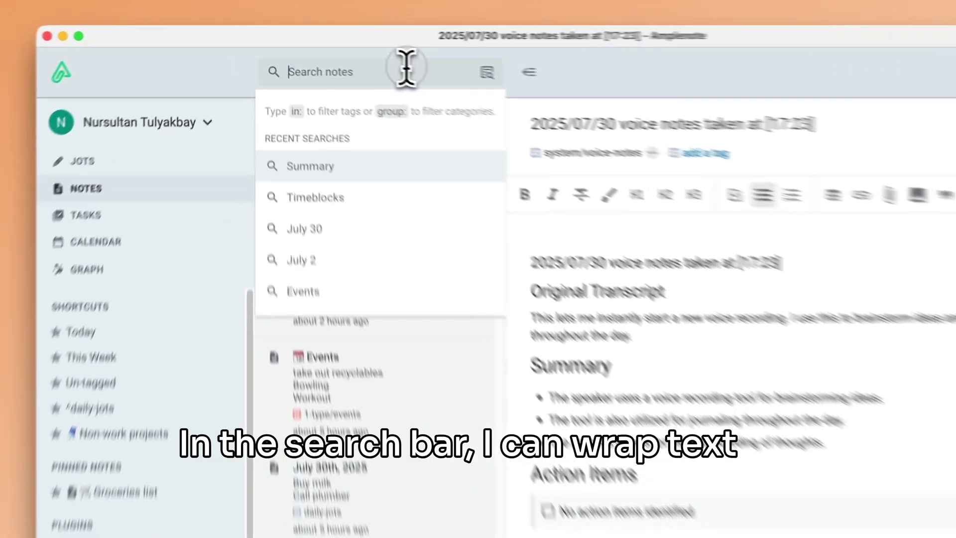
Step: Search notes for the exact phrase "featured extra" AND "Pros"
{"action": "type", "text": "featured extra"}
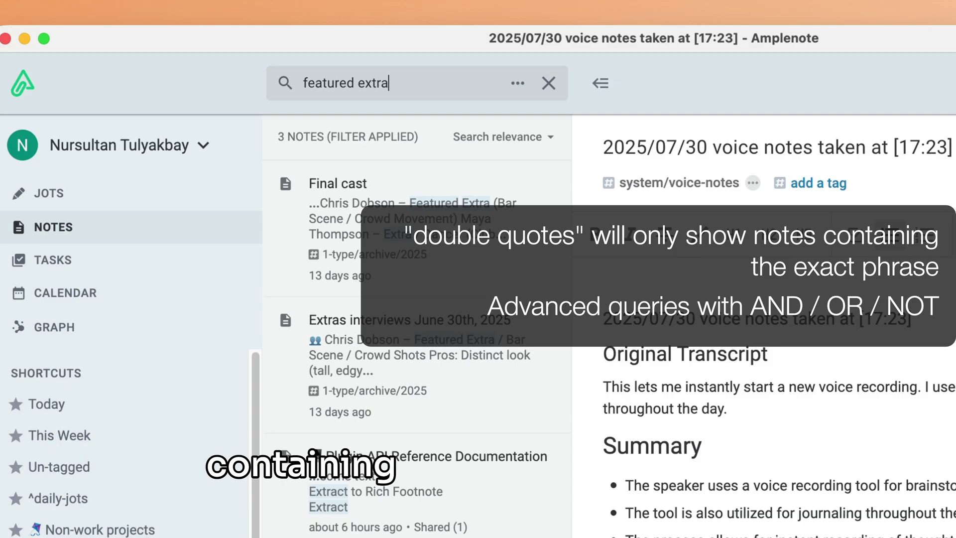
{"action": "type", "text": "\""}
{"action": "left_click", "coordinate": [304, 85]}
{"action": "type", "text": "\""}
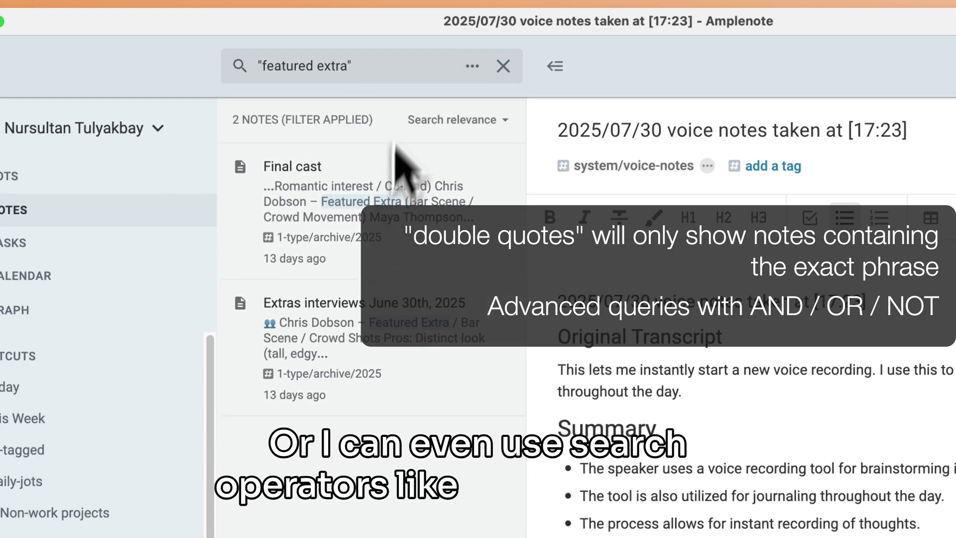
{"action": "left_click", "coordinate": [369, 68]}
{"action": "type", "text": "AND"}
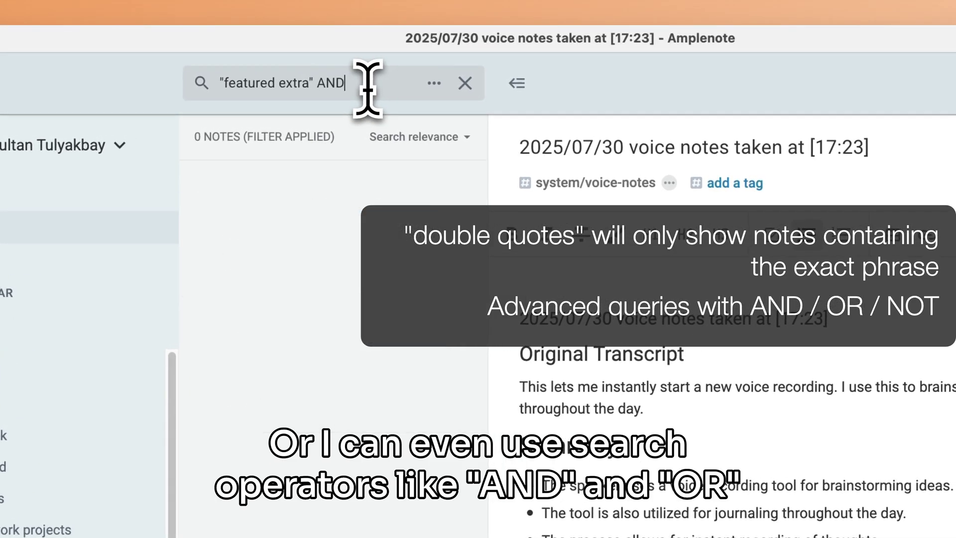
{"action": "type", "text": " \"Pros\""}
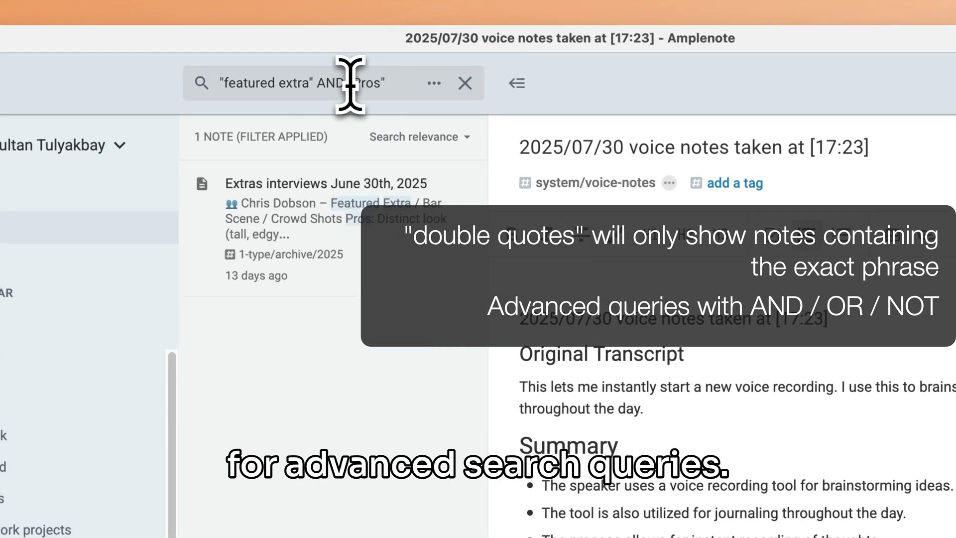